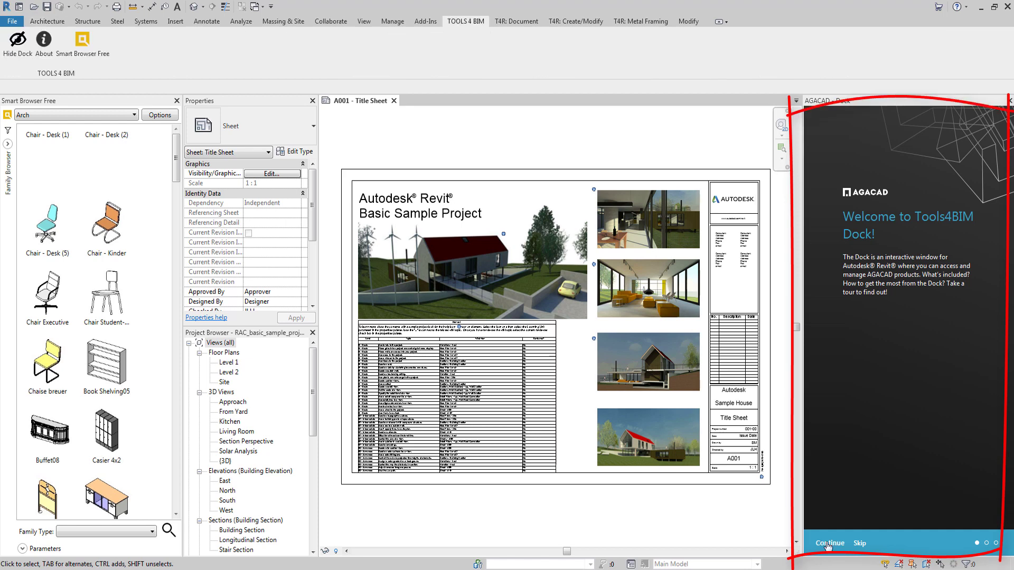
# - Page through the Dock's welcome tour, from the introduction to the page on trying and buying AGACAD software
pyautogui.click(828, 544)
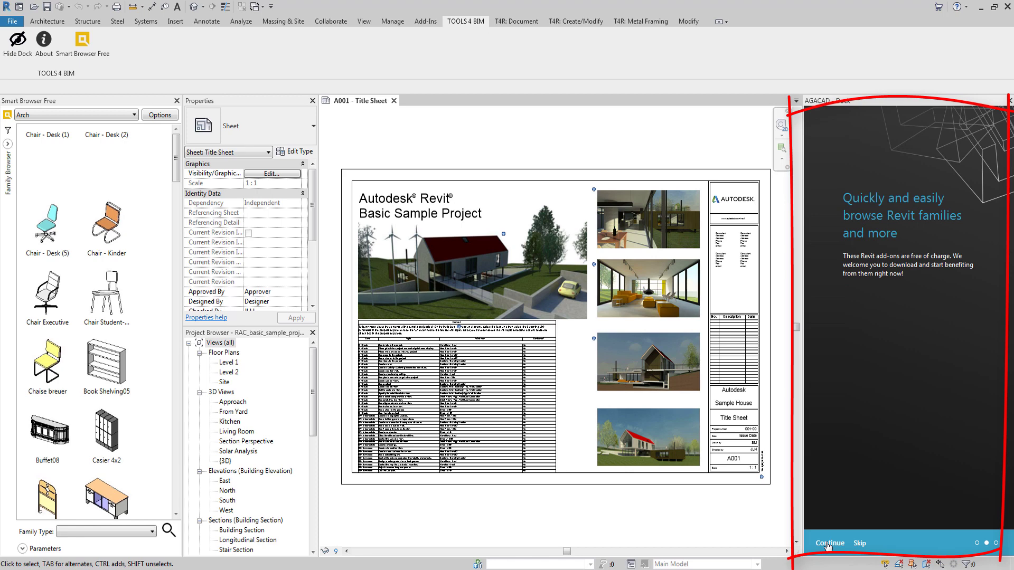
pyautogui.click(828, 544)
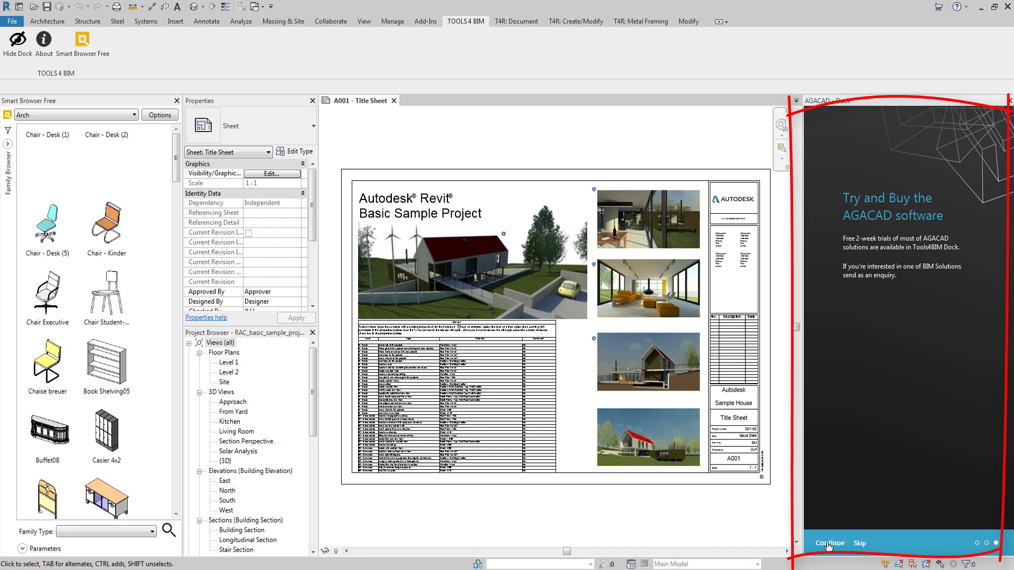
pyautogui.click(828, 544)
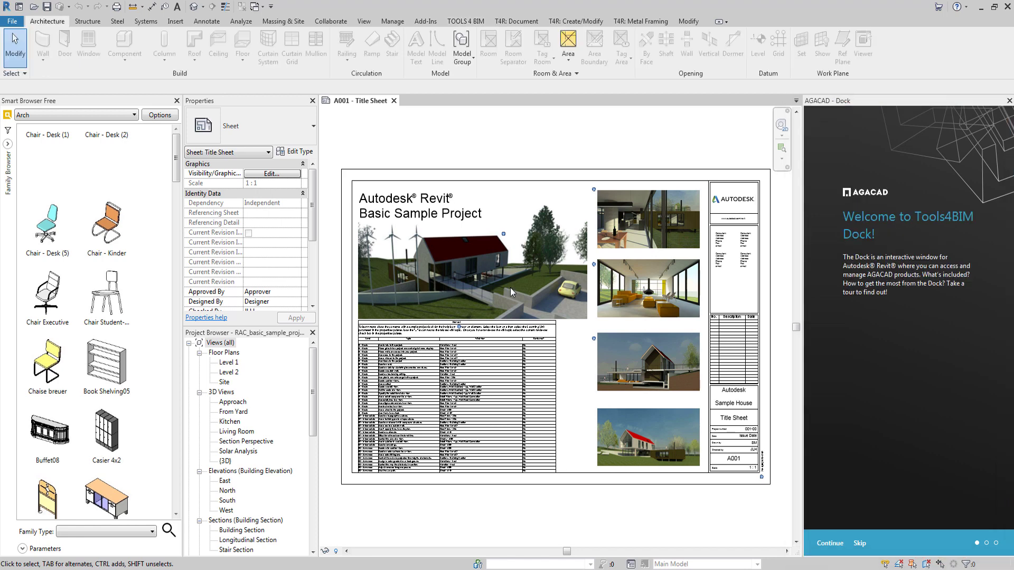
# - Hide the AGACAD Dock and the Smart Browser Free palette using the TOOLS 4 BIM commands, restoring each one
pyautogui.click(466, 21)
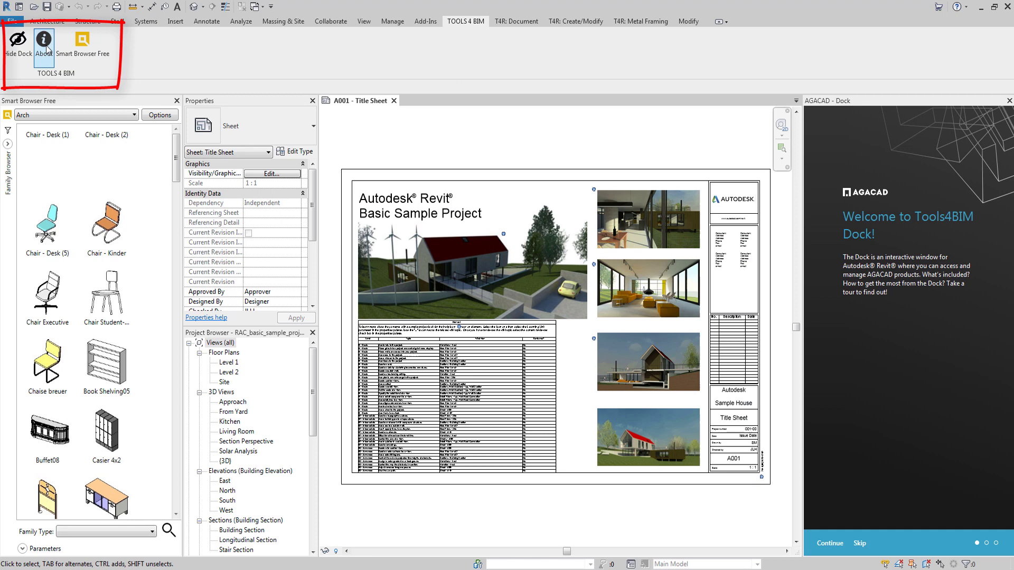
pyautogui.click(23, 47)
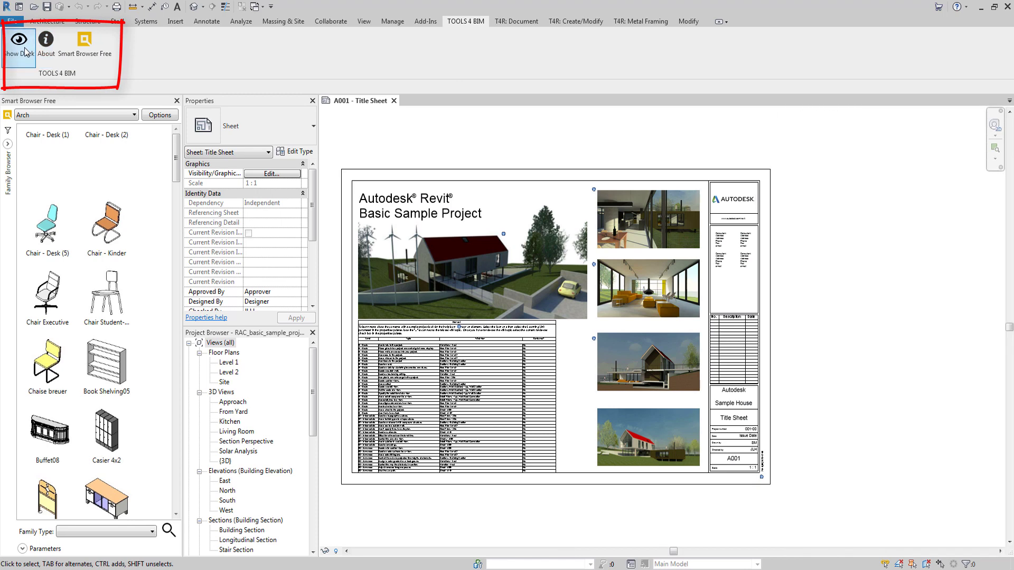
pyautogui.click(24, 47)
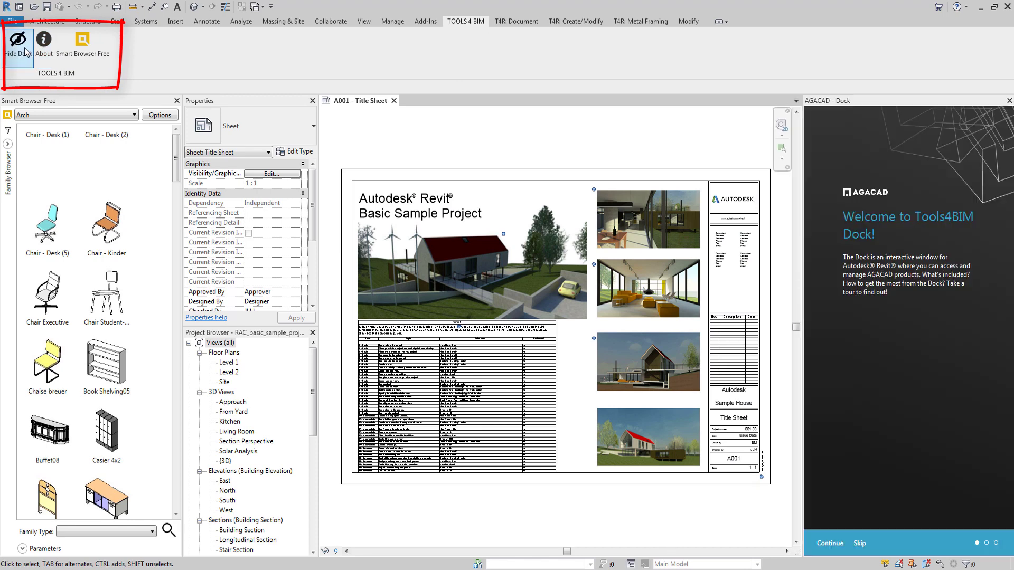
pyautogui.click(78, 49)
pyautogui.click(78, 49)
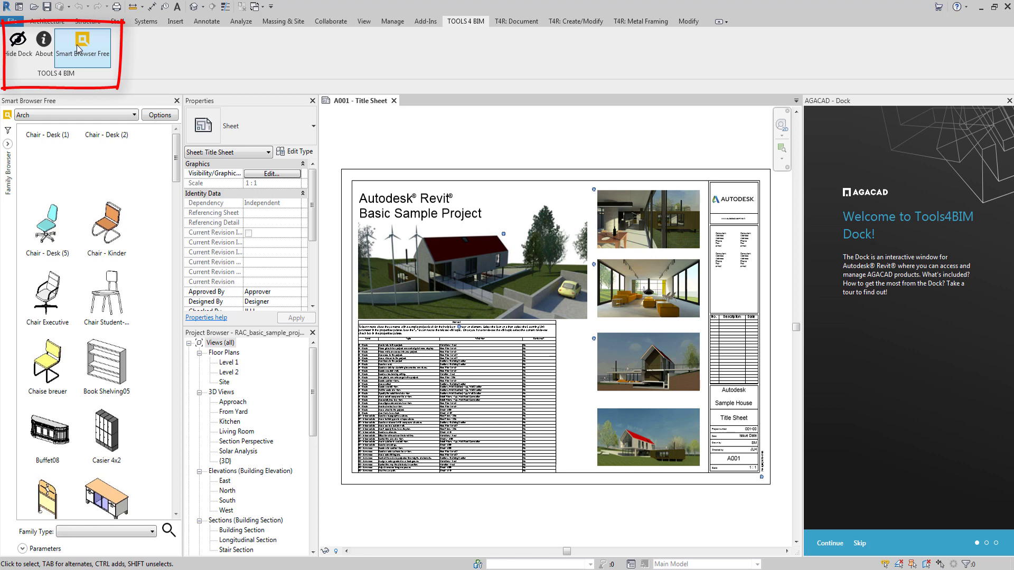
# - View the About information for TOOLS 4 BIM Dock and close it
pyautogui.click(44, 43)
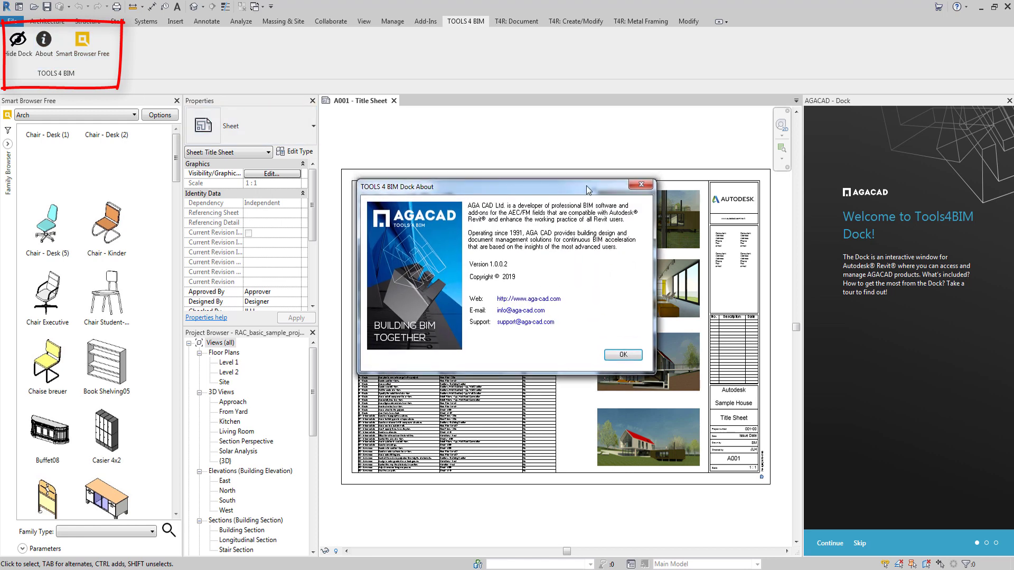
pyautogui.click(636, 185)
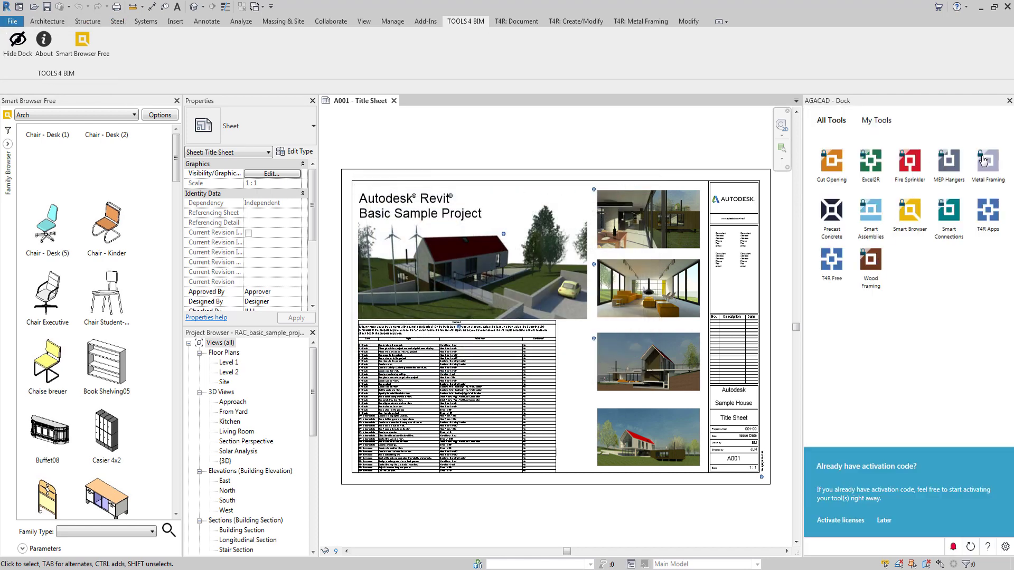
# - Request a free trial code for MEP Hangers, keeping Lithuania as the country in the trial form
pyautogui.click(953, 163)
pyautogui.moveTo(1009, 189)
pyautogui.mouseDown()
pyautogui.moveTo(1008, 417)
pyautogui.moveTo(946, 174)
pyautogui.mouseUp()
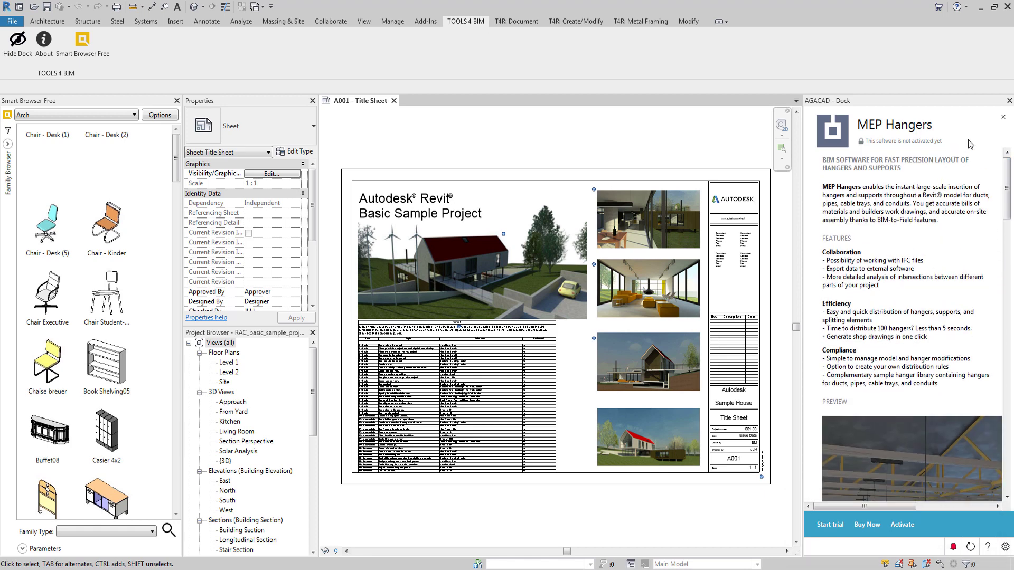
pyautogui.click(830, 525)
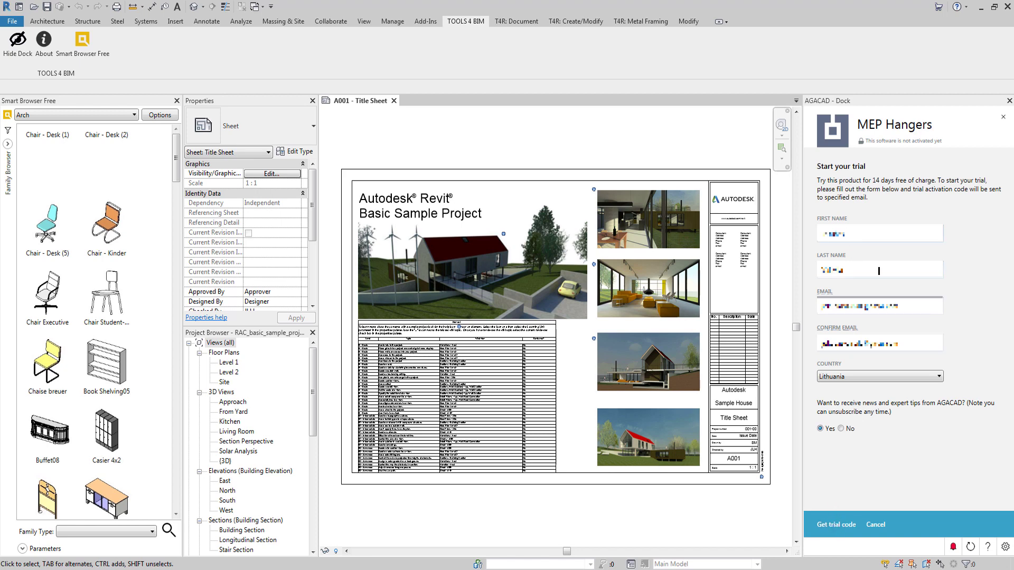
pyautogui.click(889, 377)
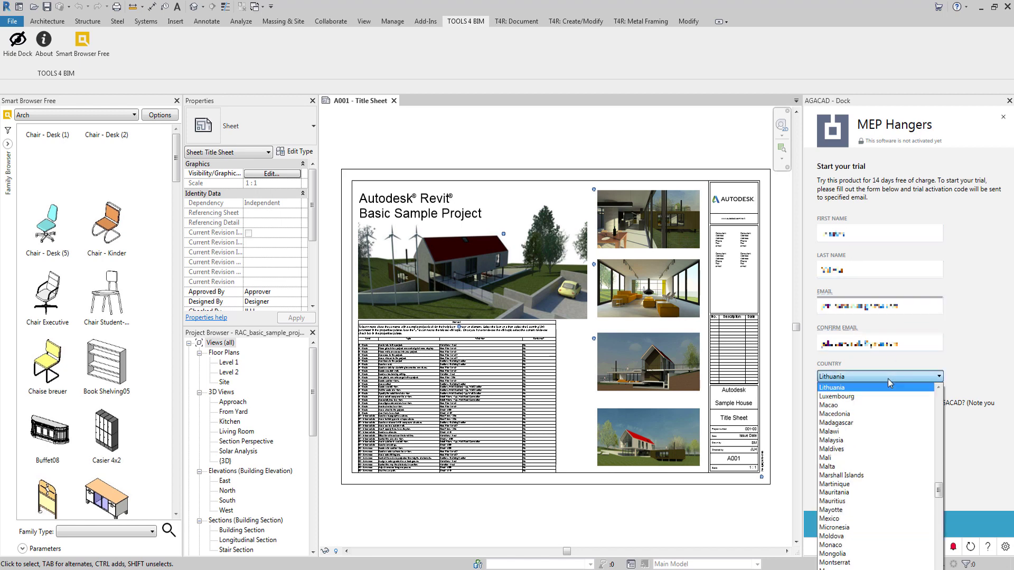
pyautogui.click(890, 381)
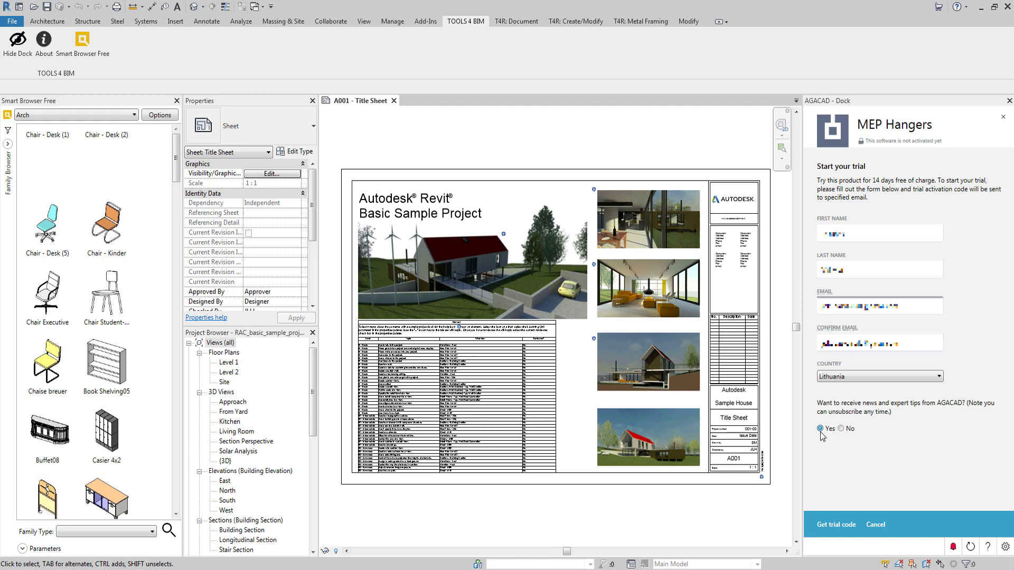
pyautogui.click(831, 526)
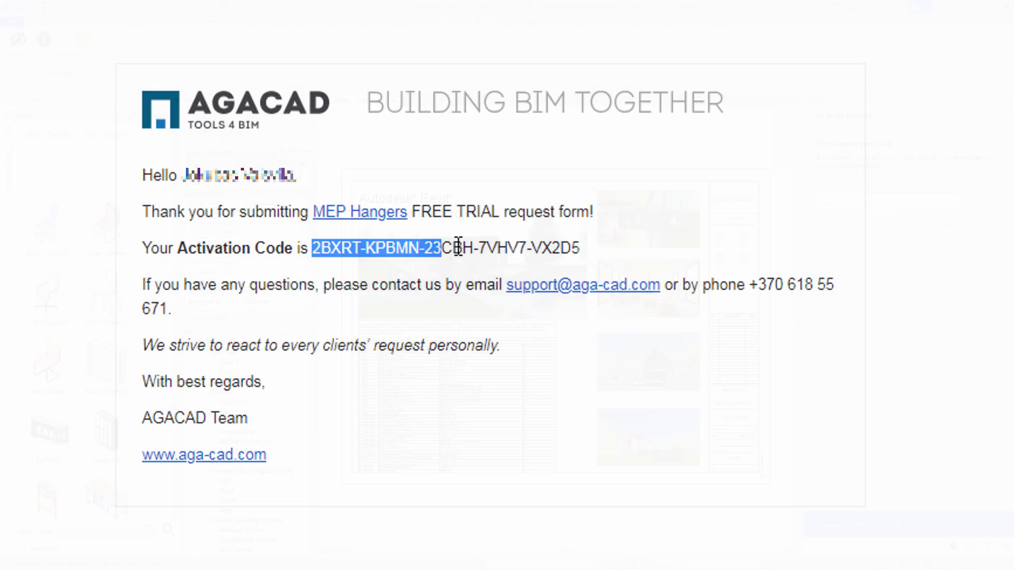
# - Copy the activation code from the trial email and activate the MEP Hangers license with it in the Dock
pyautogui.moveTo(449, 247); pyautogui.dragTo(589, 252)
pyautogui.rightClick(550, 246)
pyautogui.click(574, 262)
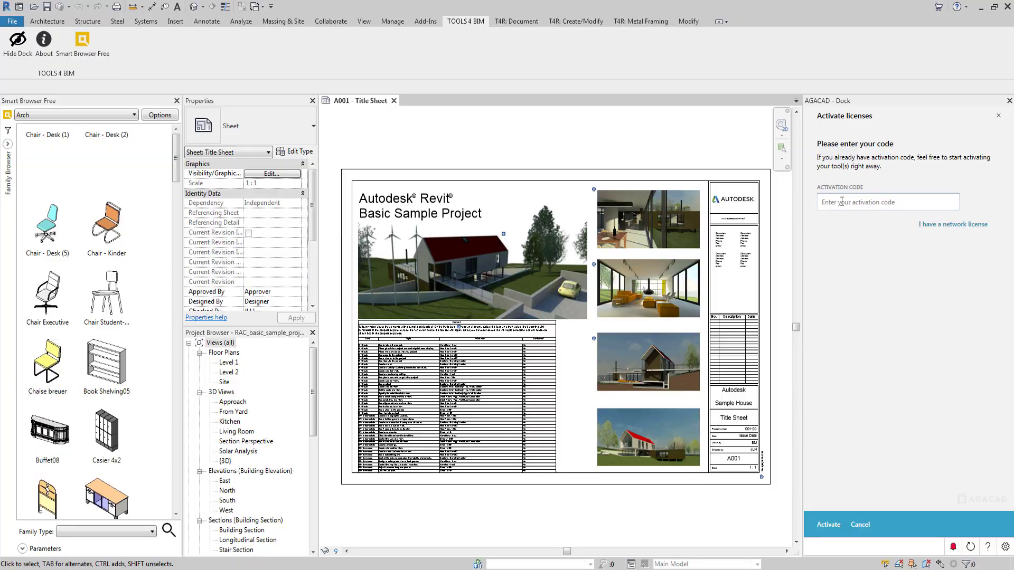
pyautogui.rightClick(845, 202)
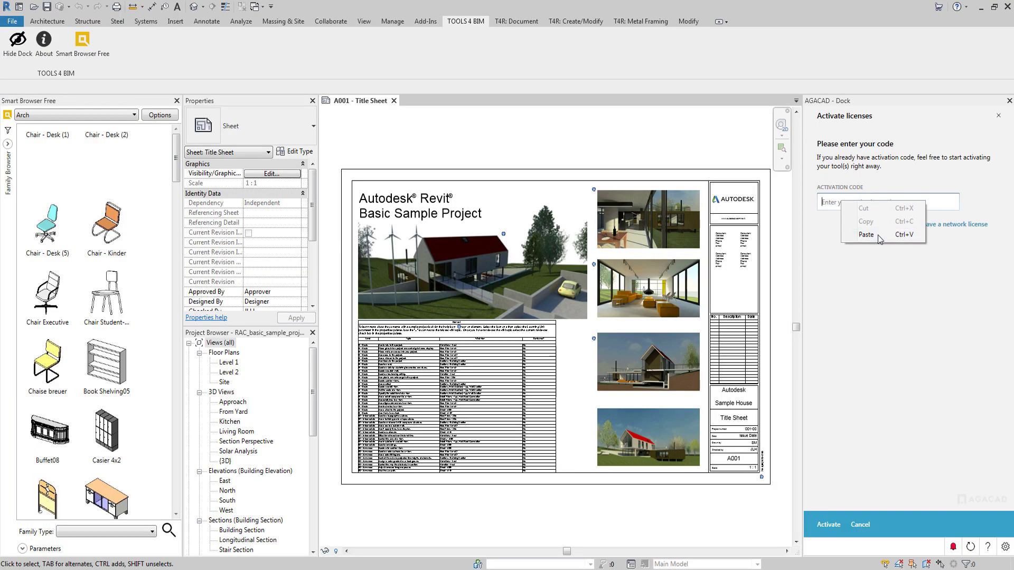
pyautogui.click(878, 235)
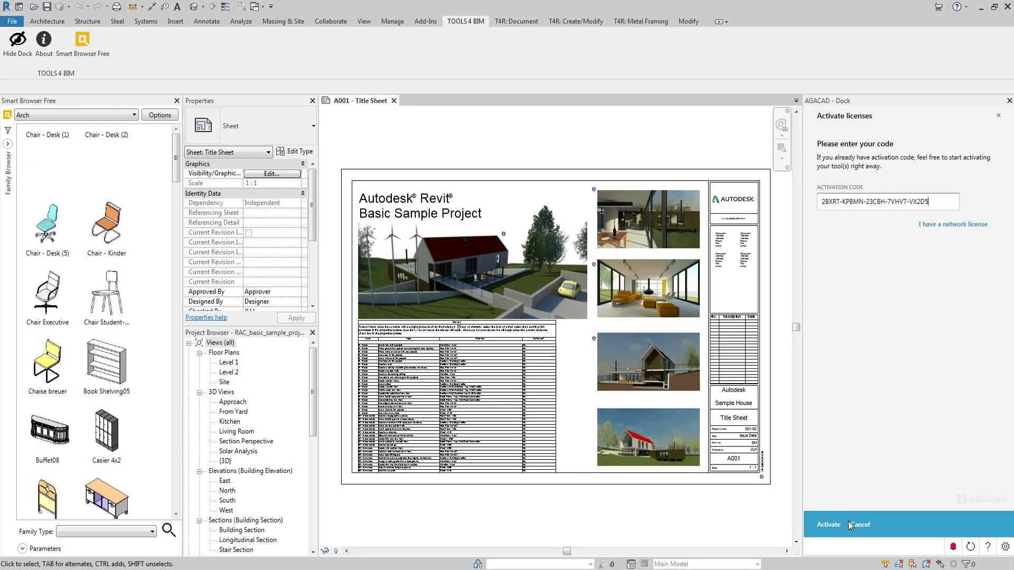
pyautogui.click(829, 525)
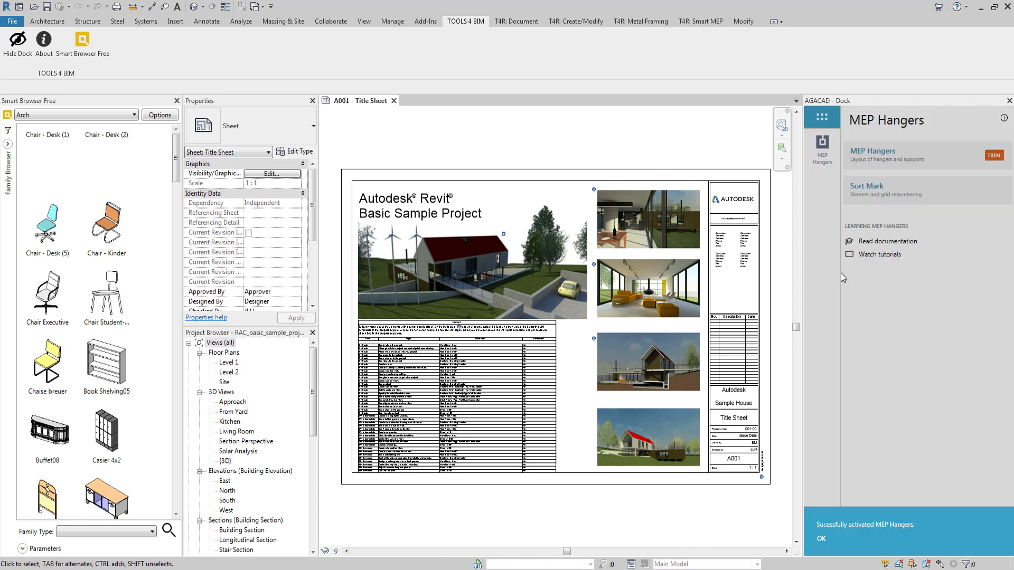
pyautogui.click(822, 540)
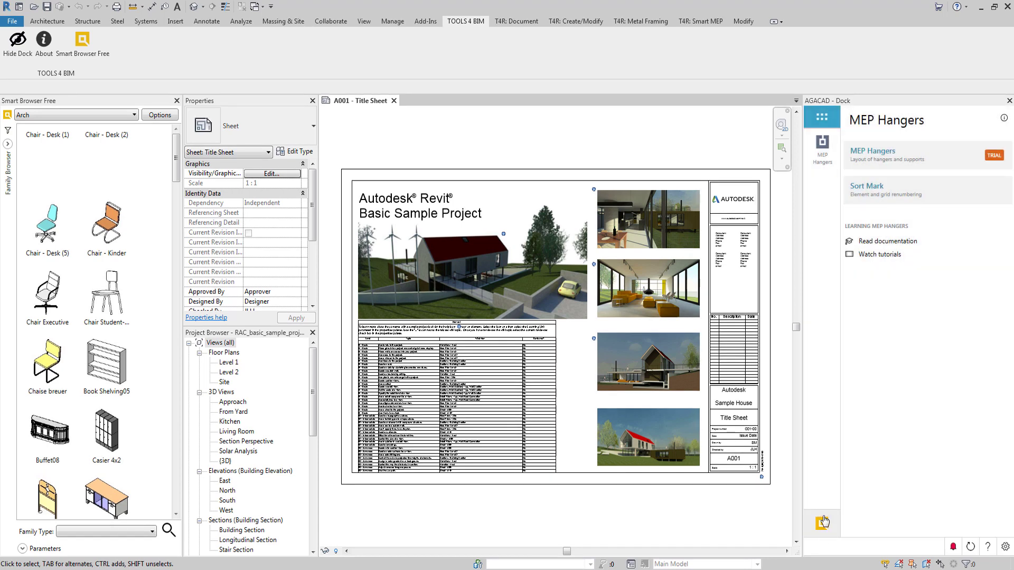
# - Look through the MEP Hangers online tutorials page, including its videos and sample projects, and return to Revit
pyautogui.click(895, 255)
pyautogui.scroll(-11, 559, 283)
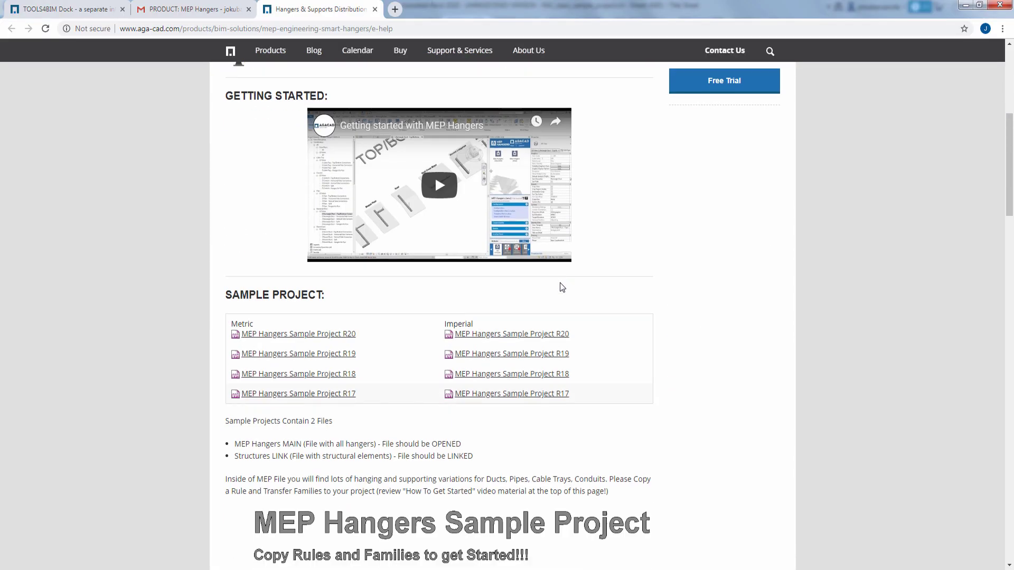
pyautogui.scroll(12, 561, 286)
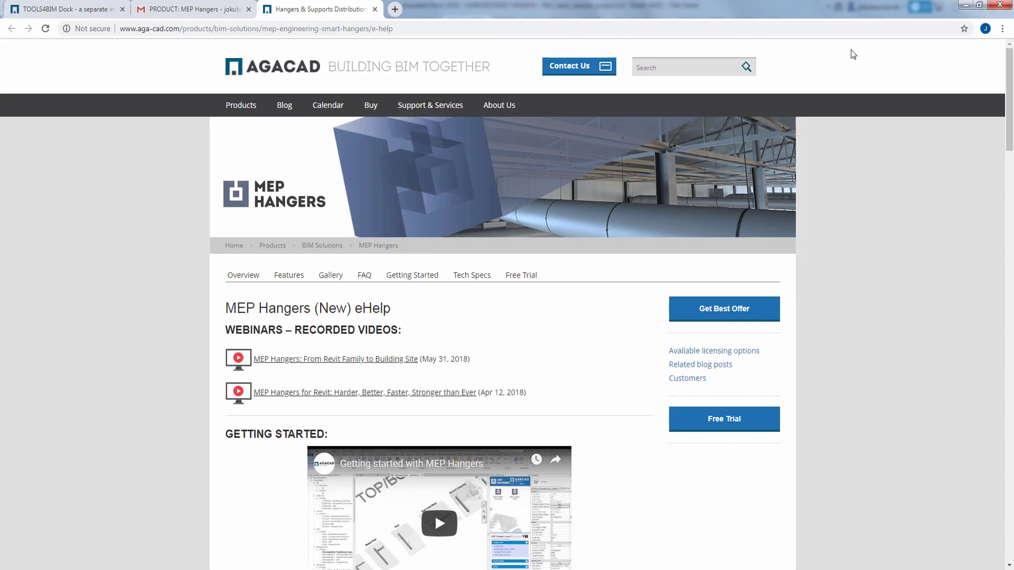
pyautogui.click(964, 5)
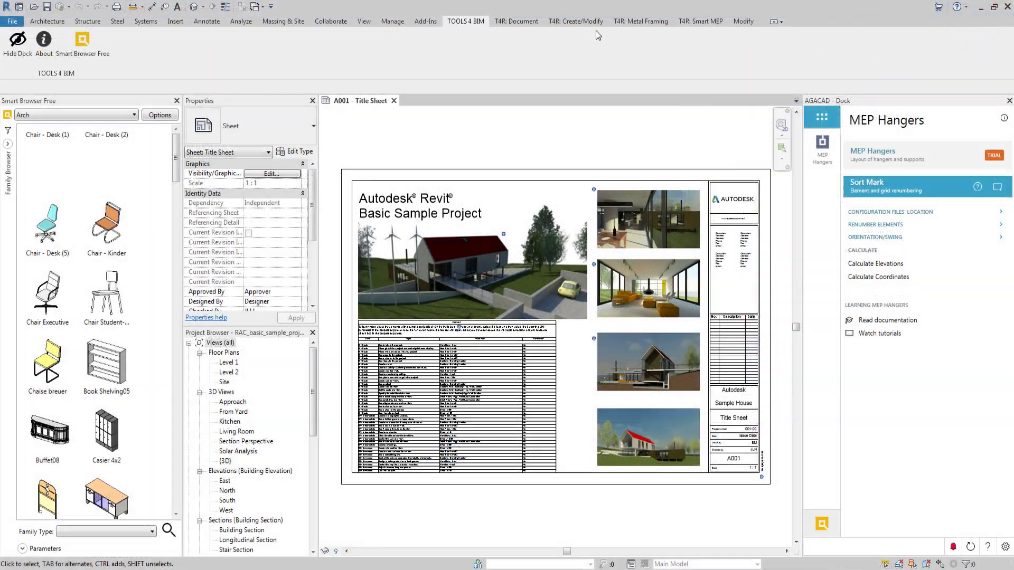
# - Locate the MEP Hangers and Sort Mark commands on the Revit ribbon
pyautogui.moveTo(267, 74); pyautogui.dragTo(555, 149)
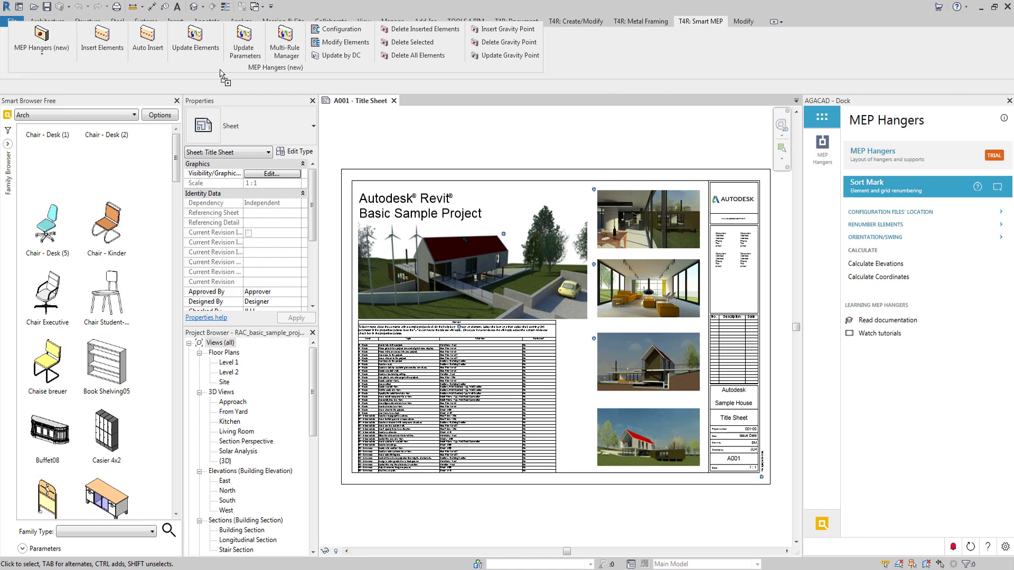
pyautogui.click(997, 186)
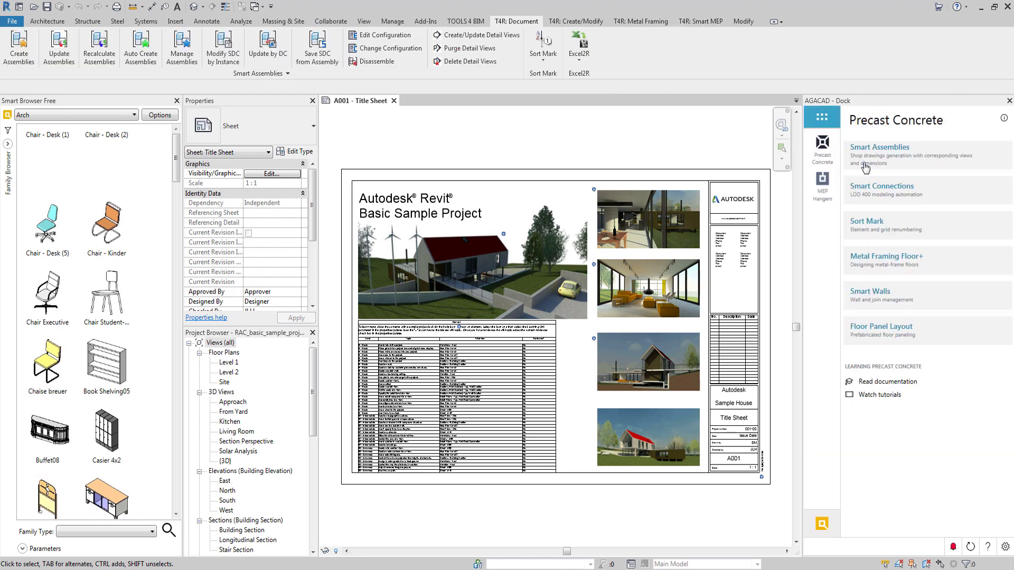
# - Switch the Dock between the installed MEP Hangers, Precast Concrete and T4R Apps tool sets
pyautogui.click(822, 116)
pyautogui.click(822, 175)
pyautogui.click(822, 182)
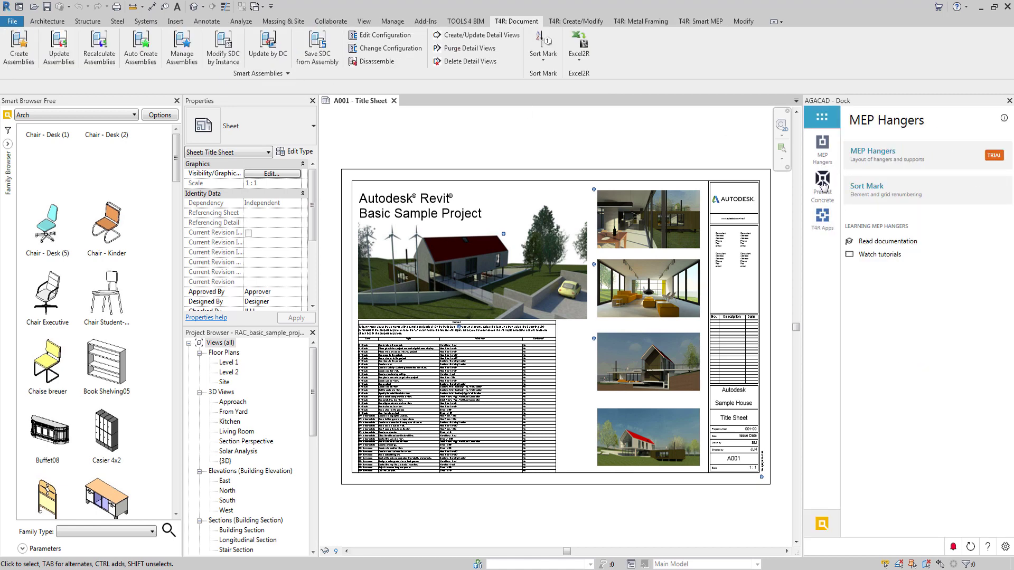
pyautogui.click(823, 174)
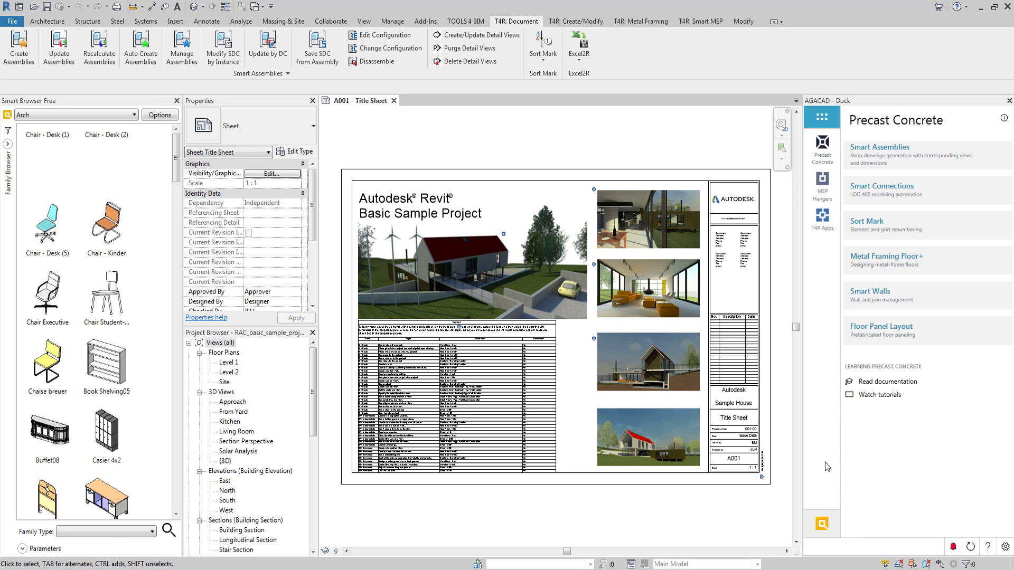
pyautogui.click(823, 217)
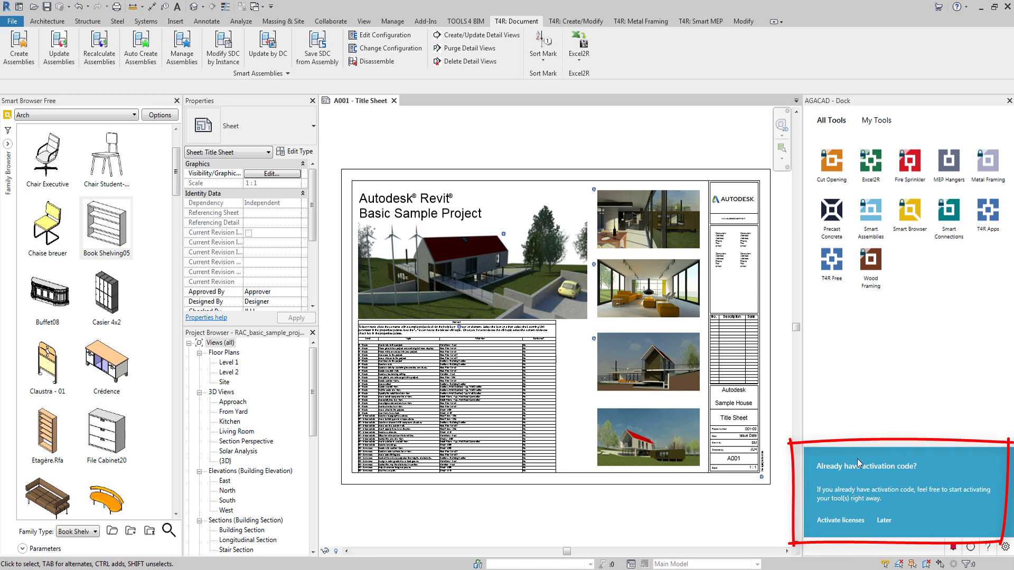
# - Start license activation from the Dock's tool overview and submit the pasted activation code
pyautogui.click(840, 521)
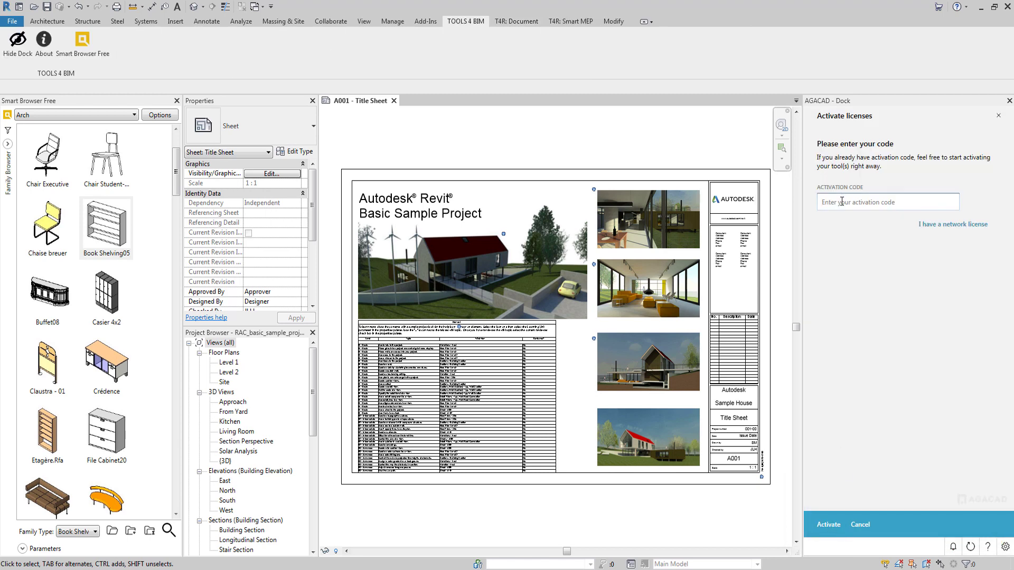
pyautogui.rightClick(842, 202)
pyautogui.click(861, 233)
pyautogui.click(827, 524)
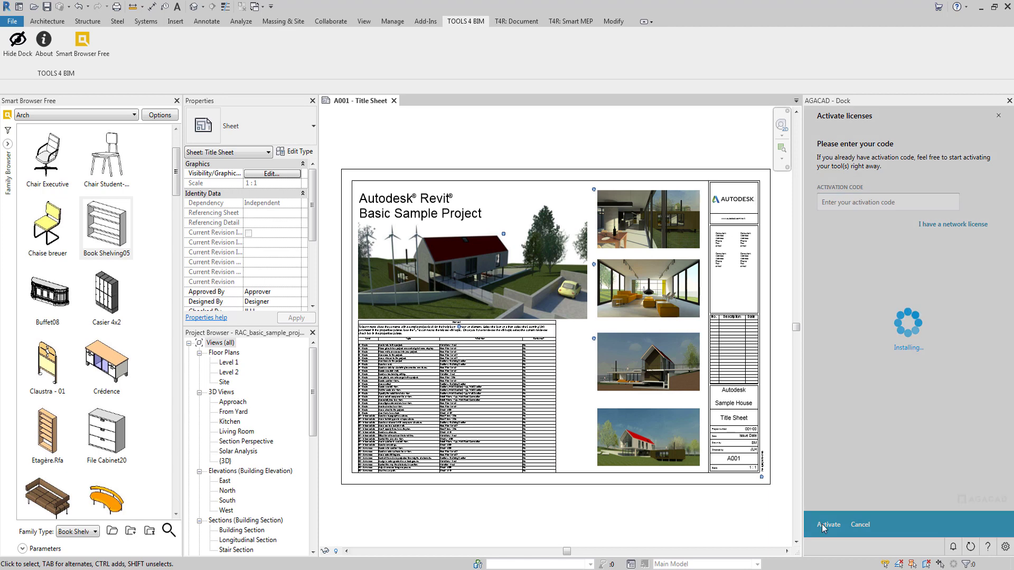
# - In the network license manager, enable activating an NLM license now and try entering a placeholder NLM server address
pyautogui.click(939, 230)
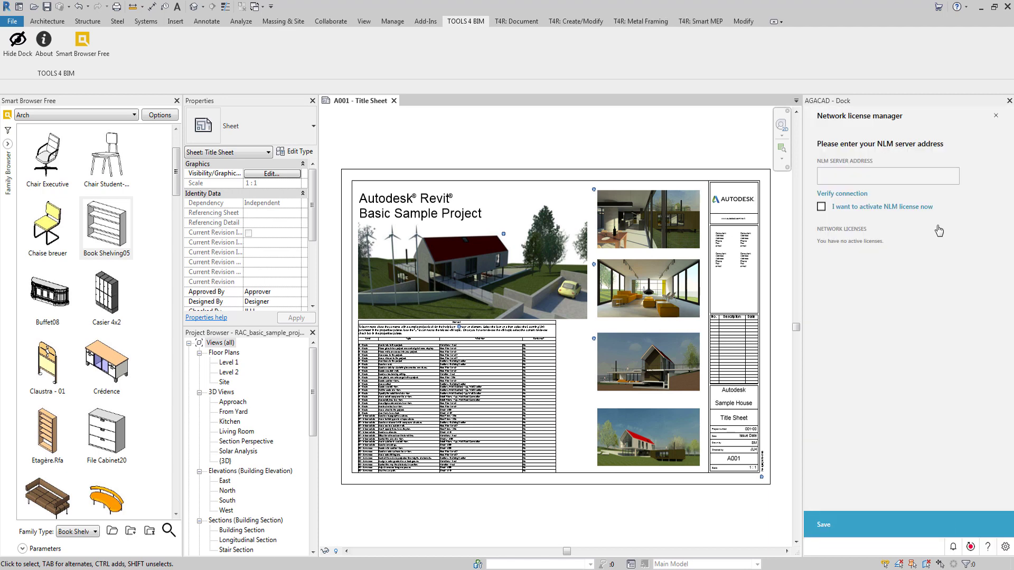
pyautogui.click(822, 206)
pyautogui.click(935, 177)
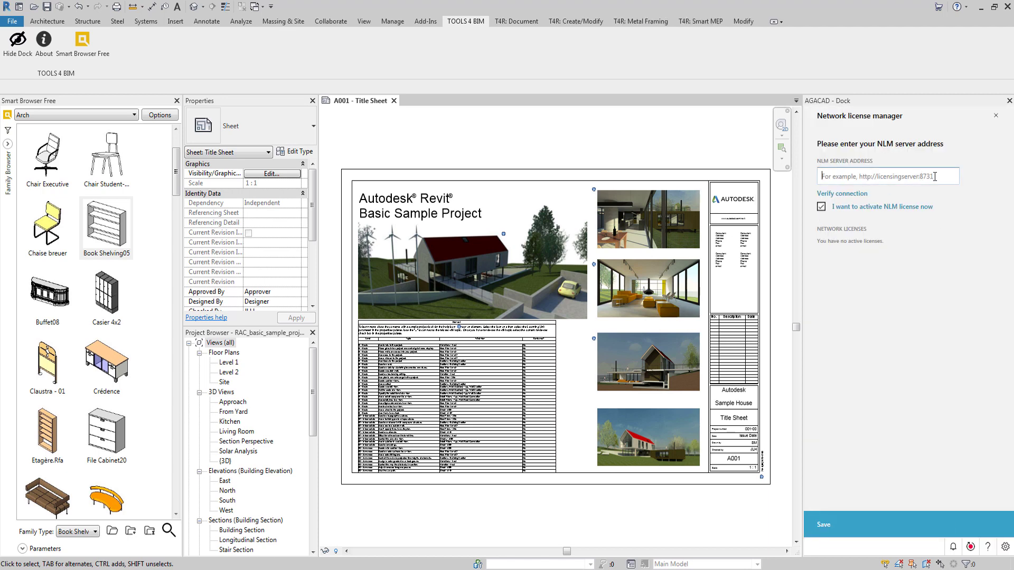
pyautogui.write('http.........................')
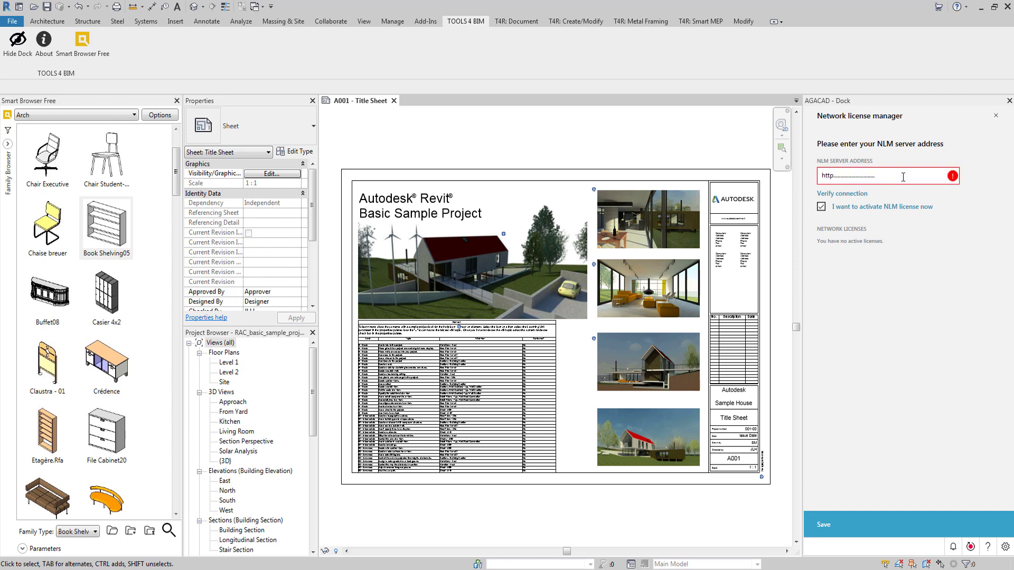
pyautogui.press('Escape')
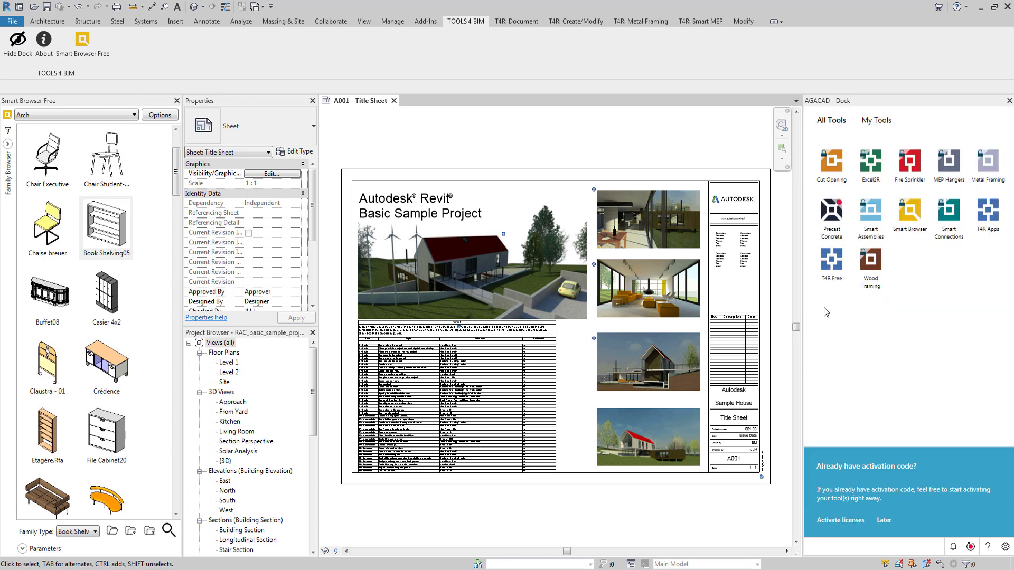
# - Review the available Dock updates and expand the release notes for Precast Concrete
pyautogui.click(847, 205)
pyautogui.click(887, 151)
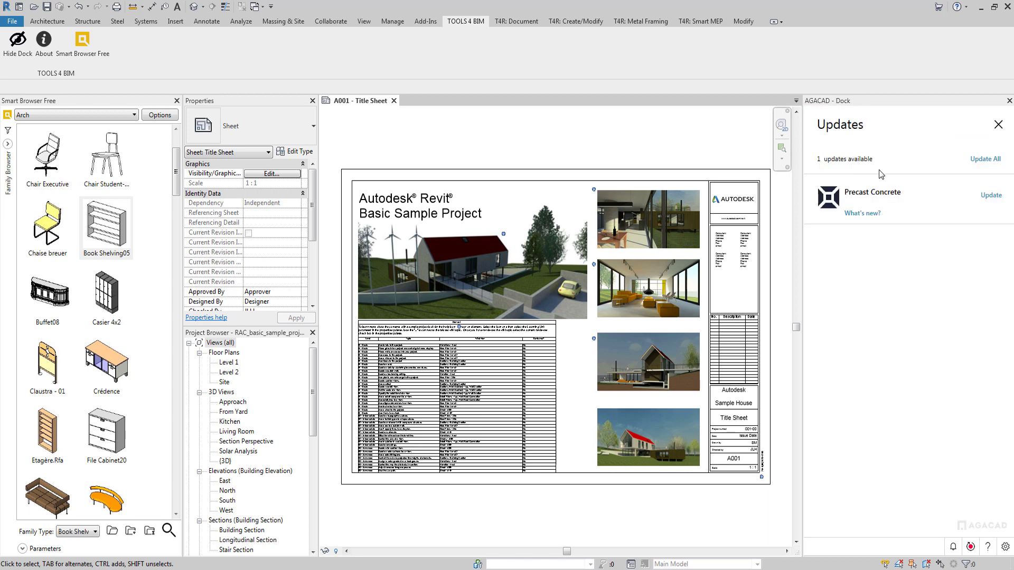
pyautogui.click(861, 214)
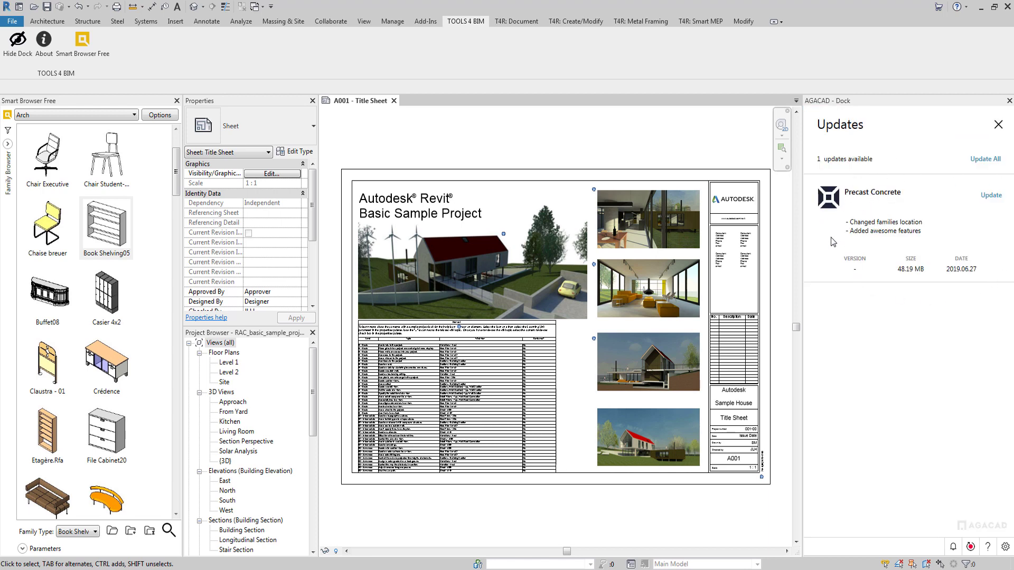
# - Reopen the Dock's available updates, install all of them including Precast Concrete, and dismiss the update notice
pyautogui.click(995, 127)
pyautogui.click(969, 547)
pyautogui.click(861, 214)
pyautogui.click(996, 159)
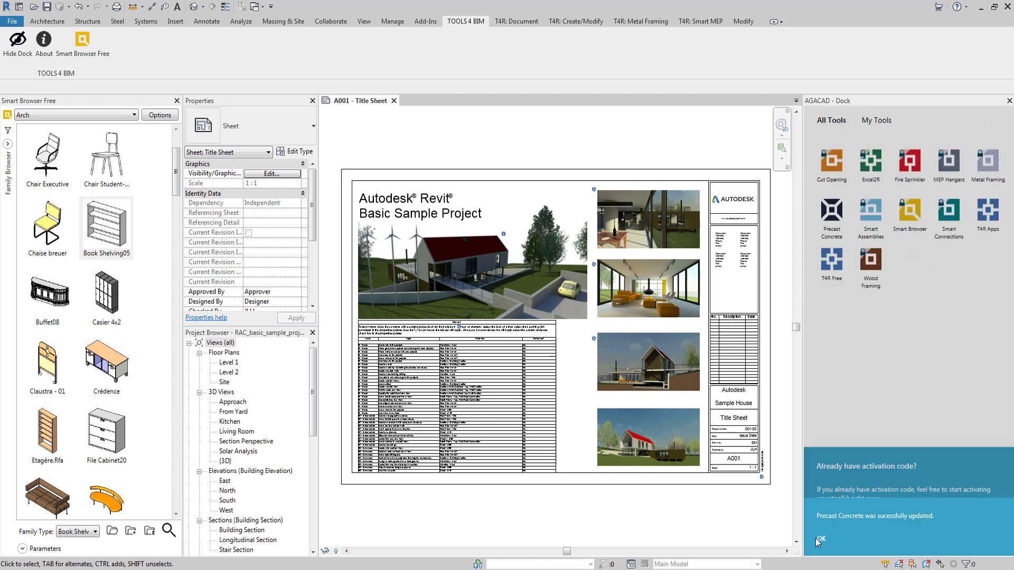
pyautogui.click(819, 539)
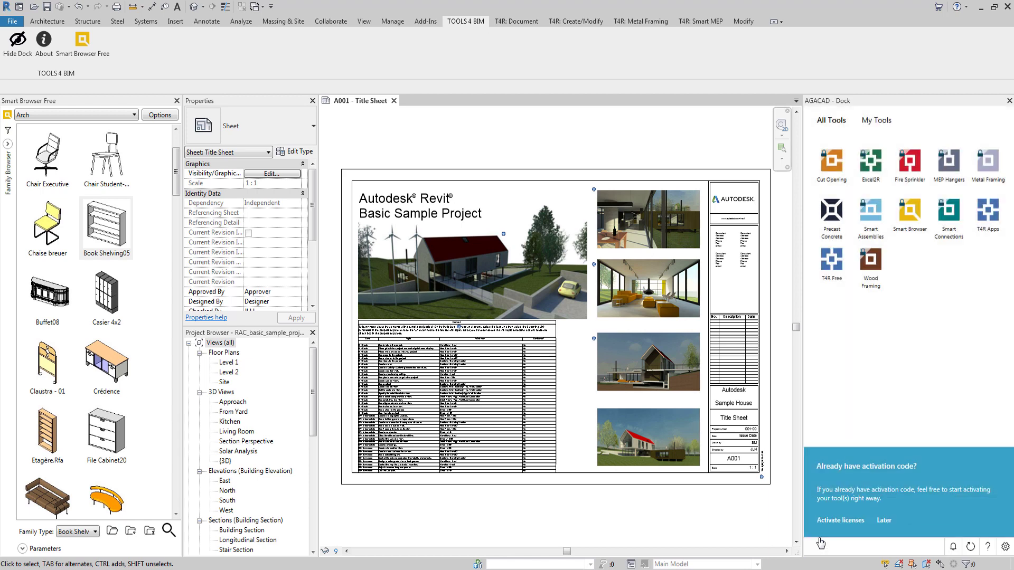
# - Open the Precast Concrete license details from the license manager and return to the overview of all licenses
pyautogui.click(1004, 547)
pyautogui.click(947, 196)
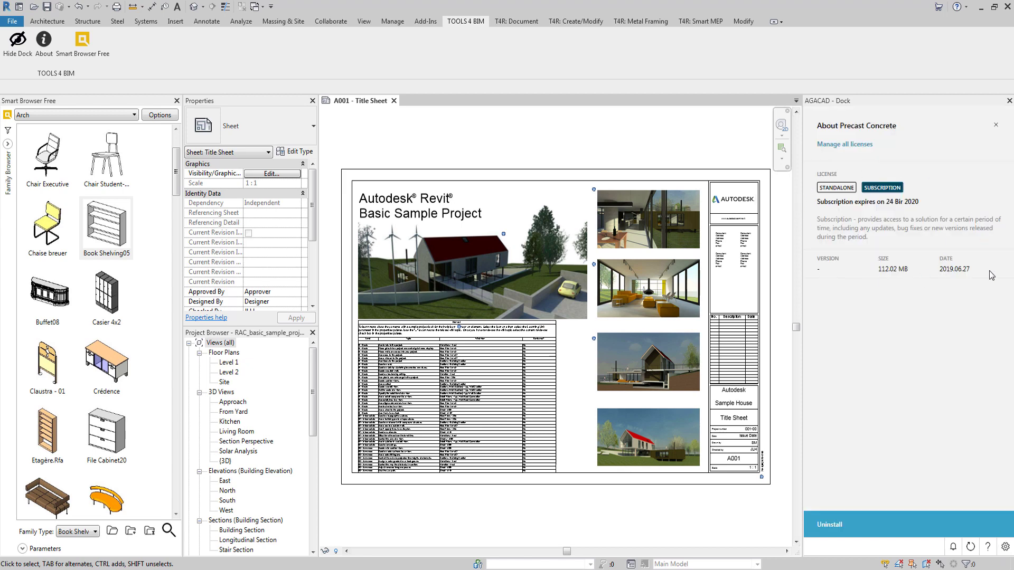
pyautogui.click(866, 145)
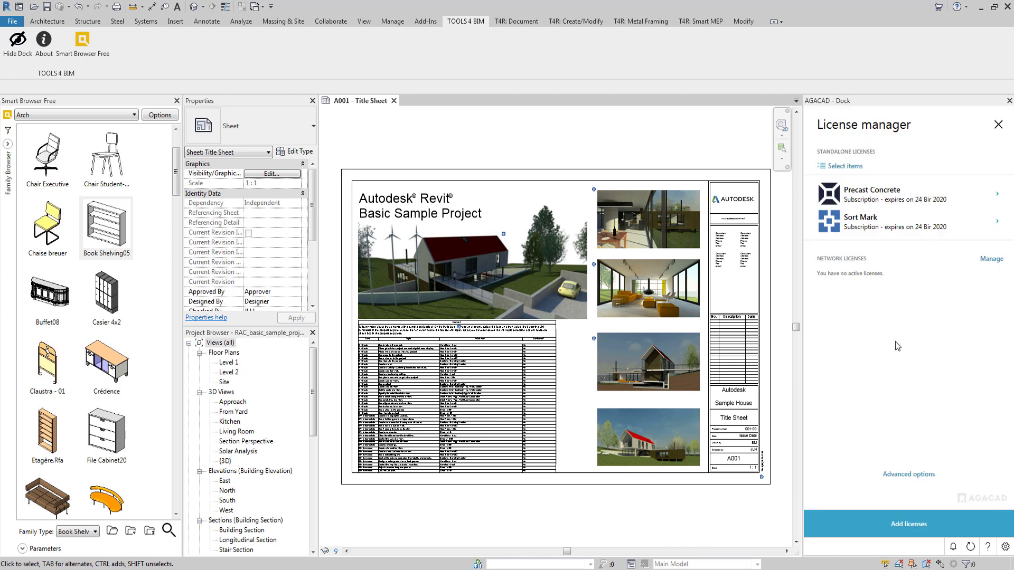
# - Explore the license manager's advanced options, trying the machine-based and user-based install locations and checking the update-handling choices
pyautogui.click(920, 475)
pyautogui.click(868, 167)
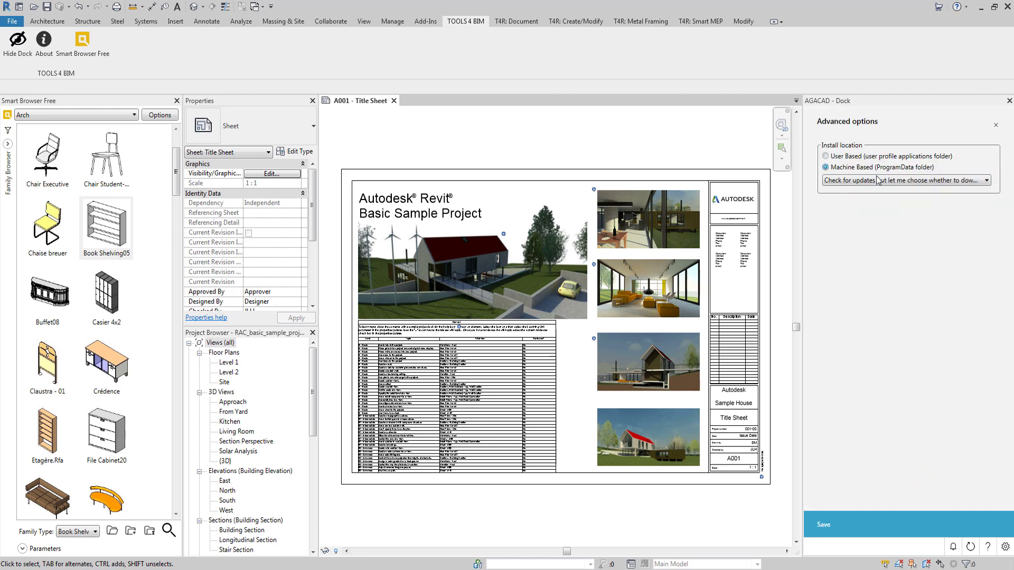
pyautogui.click(879, 180)
pyautogui.click(897, 181)
pyautogui.click(888, 157)
pyautogui.click(888, 180)
pyautogui.click(887, 185)
# - Open the Help & Support form, browse the list of programs, and choose License activation as the issue type
pyautogui.click(987, 547)
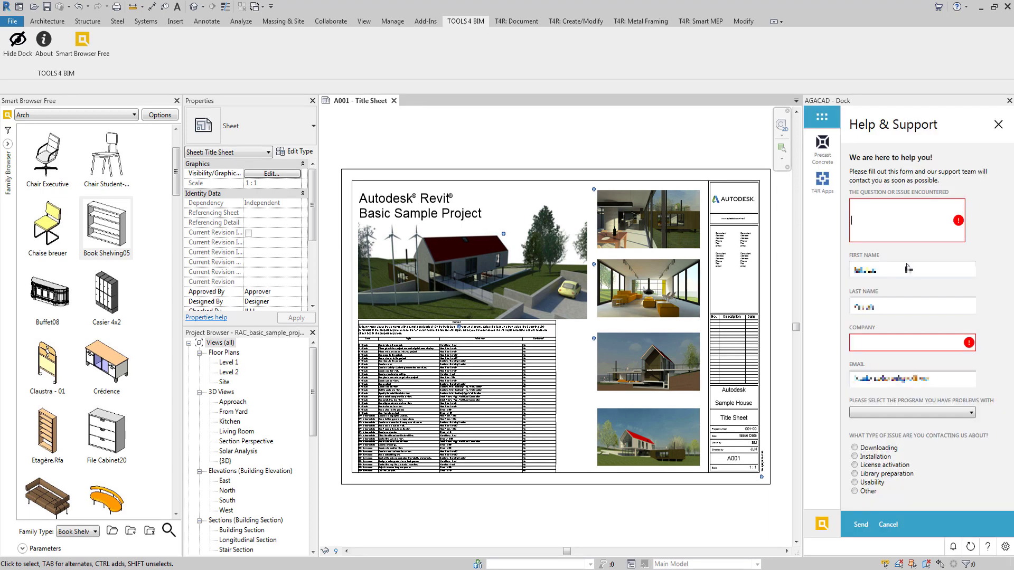
pyautogui.click(889, 412)
pyautogui.scroll(-2, 892, 368)
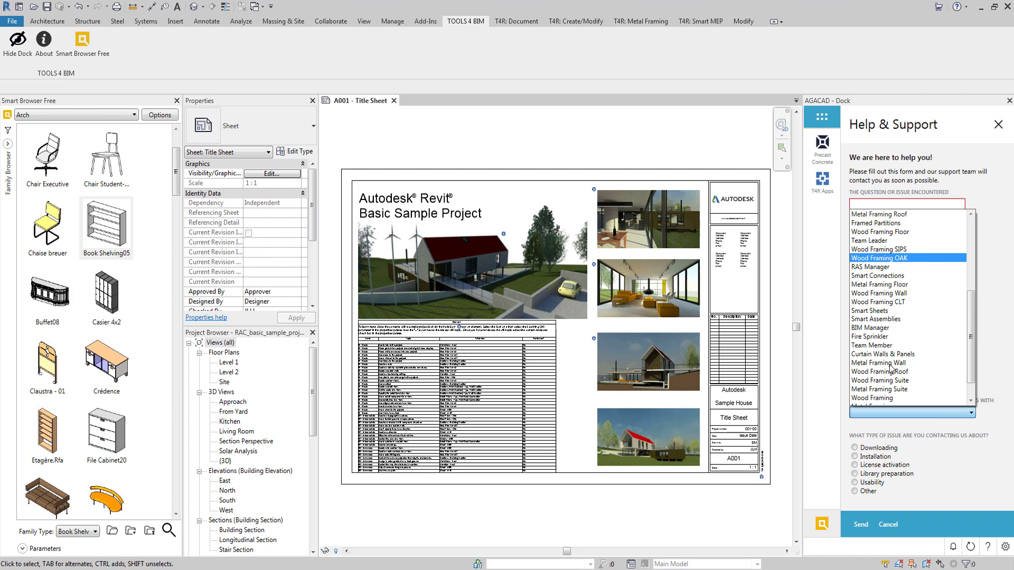
pyautogui.scroll(3, 890, 371)
pyautogui.click(904, 431)
pyautogui.click(879, 464)
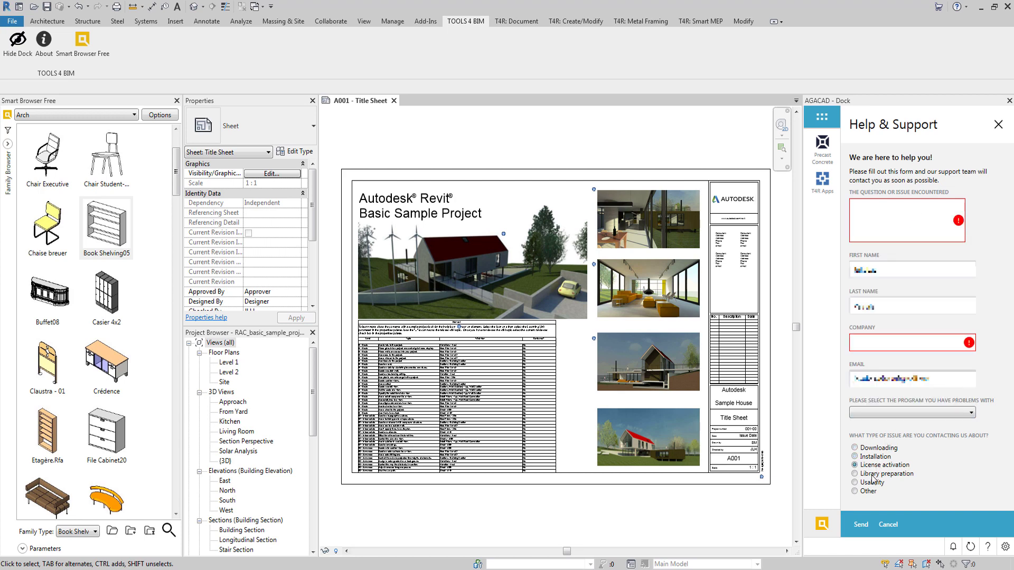
# - Open the Newsroom article on the enhanced Dynamo script for reinforcement by selected edges and read through to its related blog posts
pyautogui.click(953, 547)
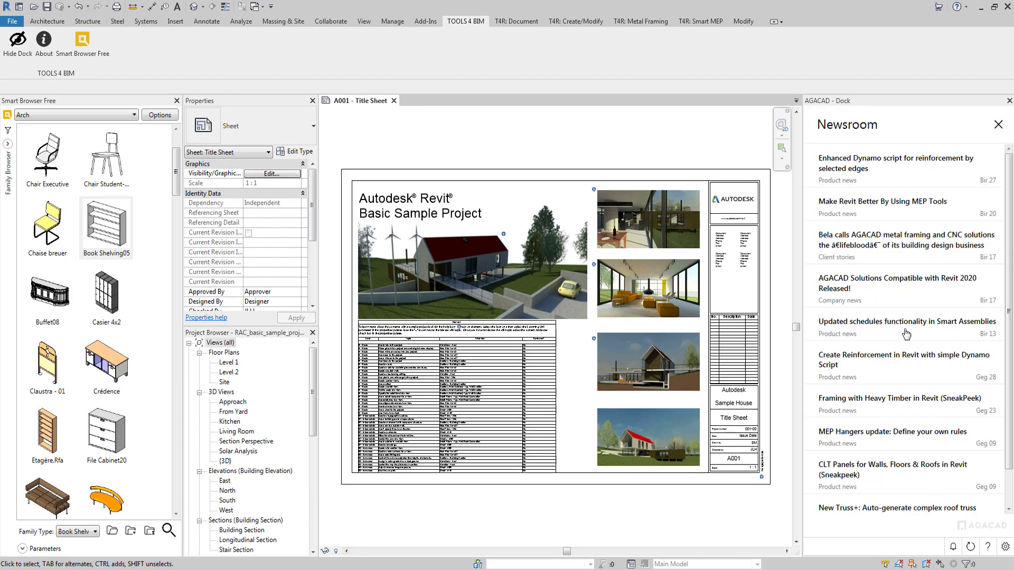
pyautogui.click(895, 163)
pyautogui.scroll(-15, 685, 205)
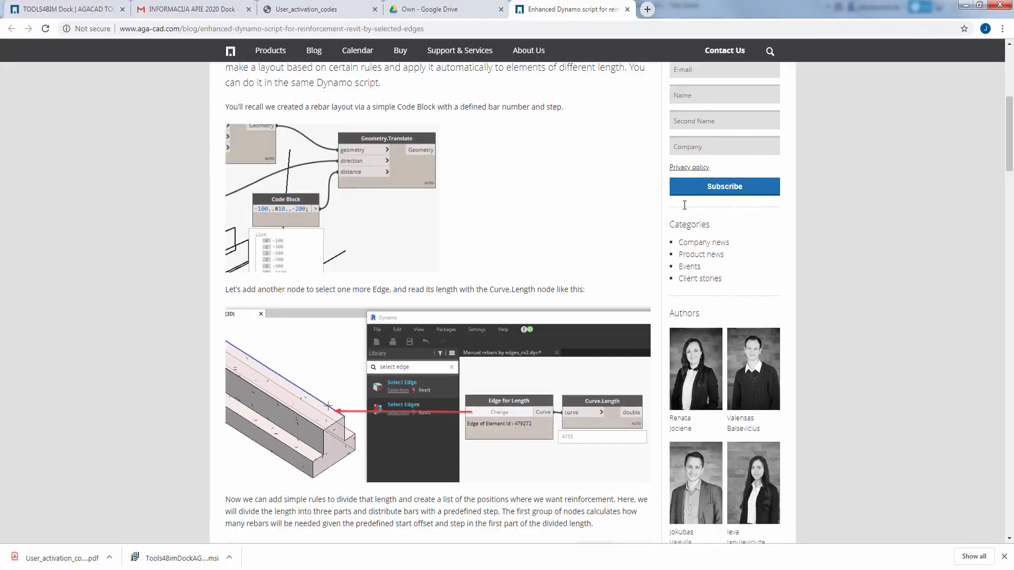
pyautogui.scroll(-20, 685, 205)
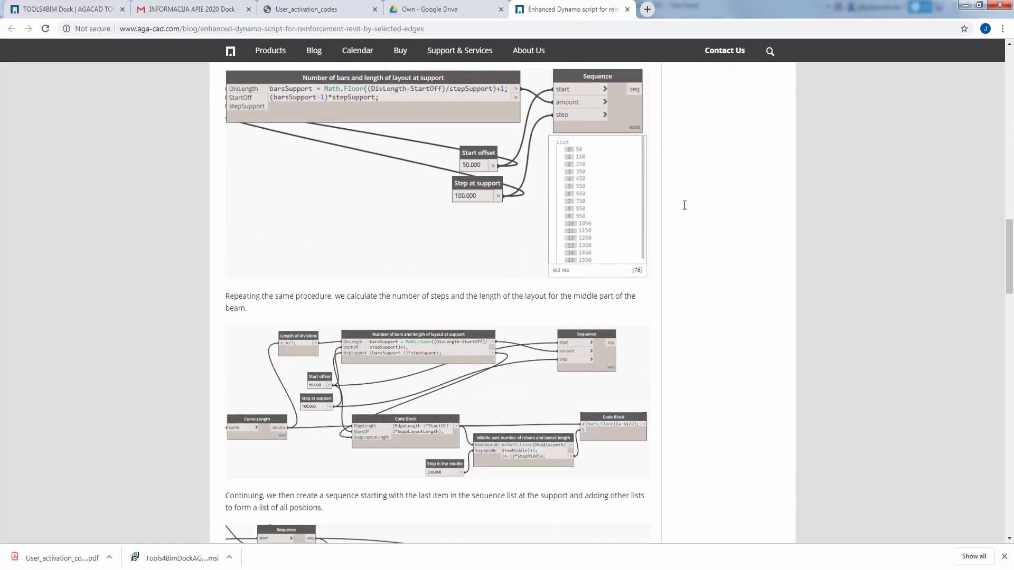
pyautogui.scroll(-15, 685, 205)
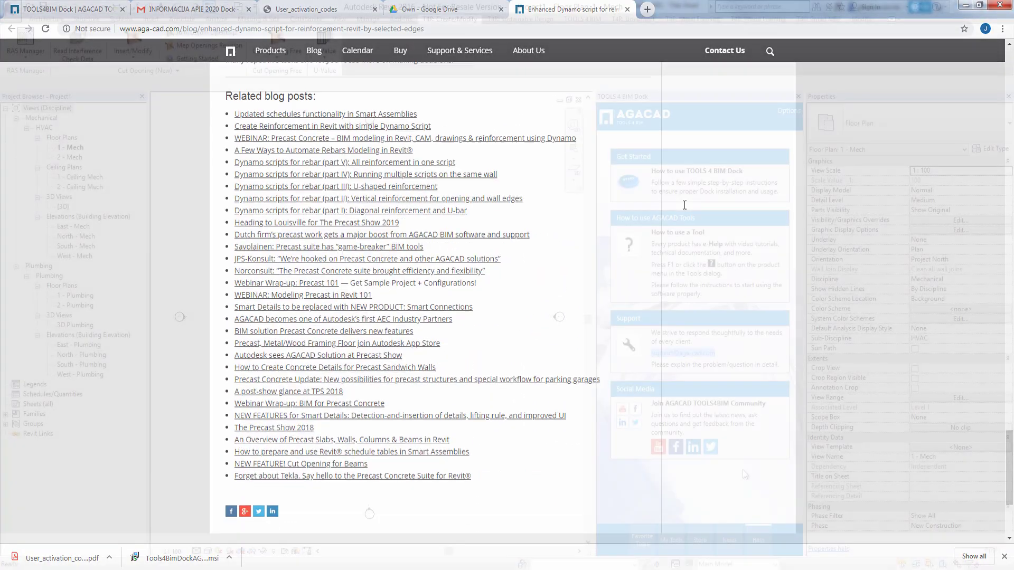